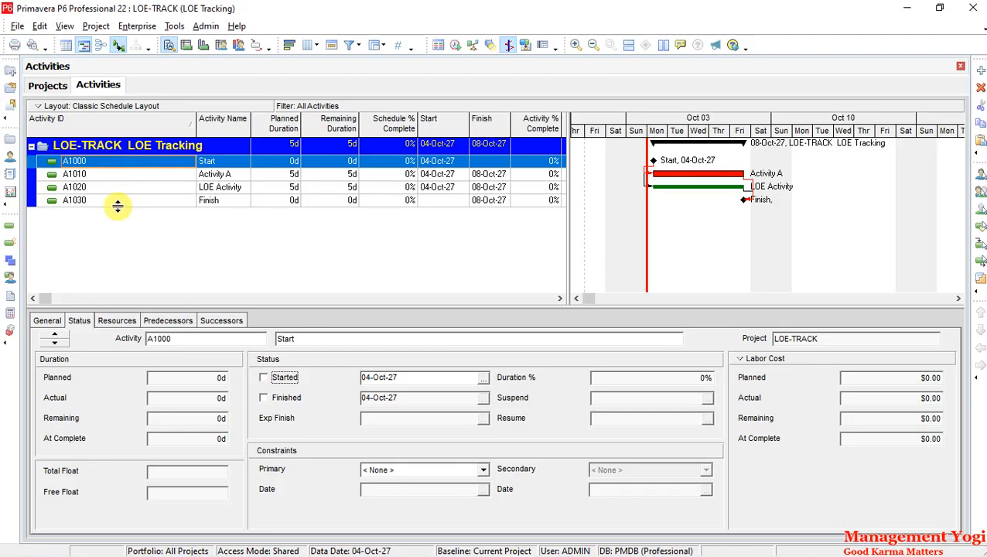
Step: Review the Finish, Activity A and LOE Activity entries, and show the general details of LOE Activity
{"action": "left_click", "coordinate": [120, 201]}
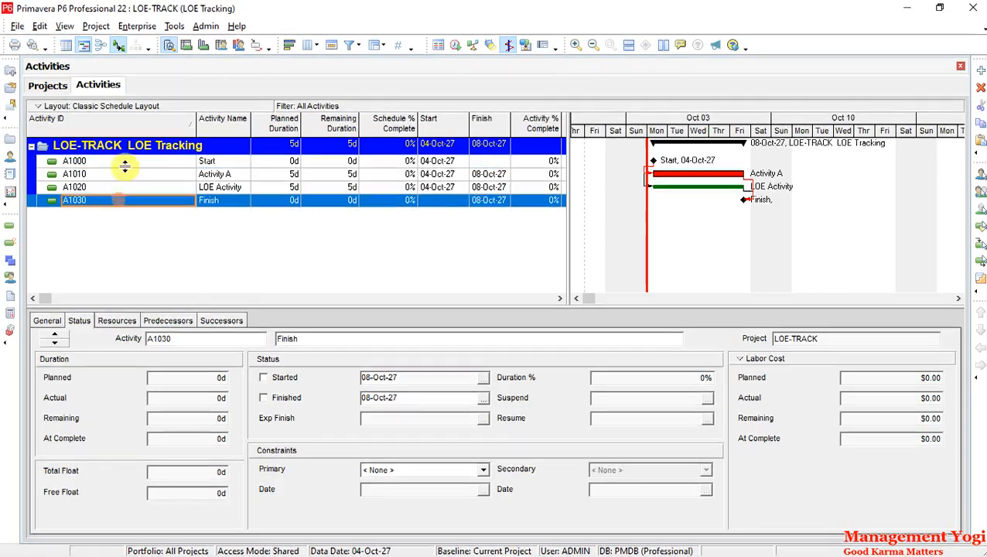
{"action": "left_click", "coordinate": [129, 176]}
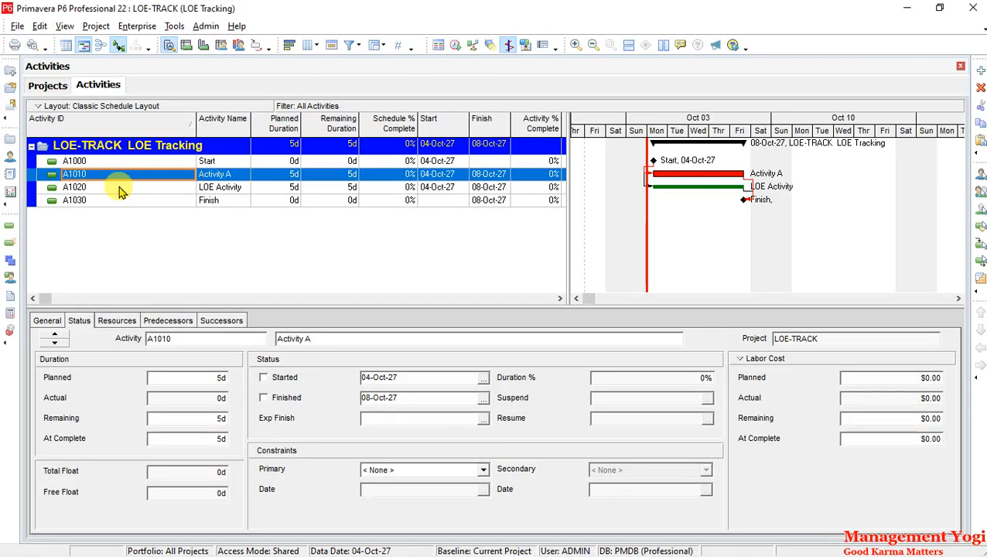
{"action": "left_click", "coordinate": [120, 188]}
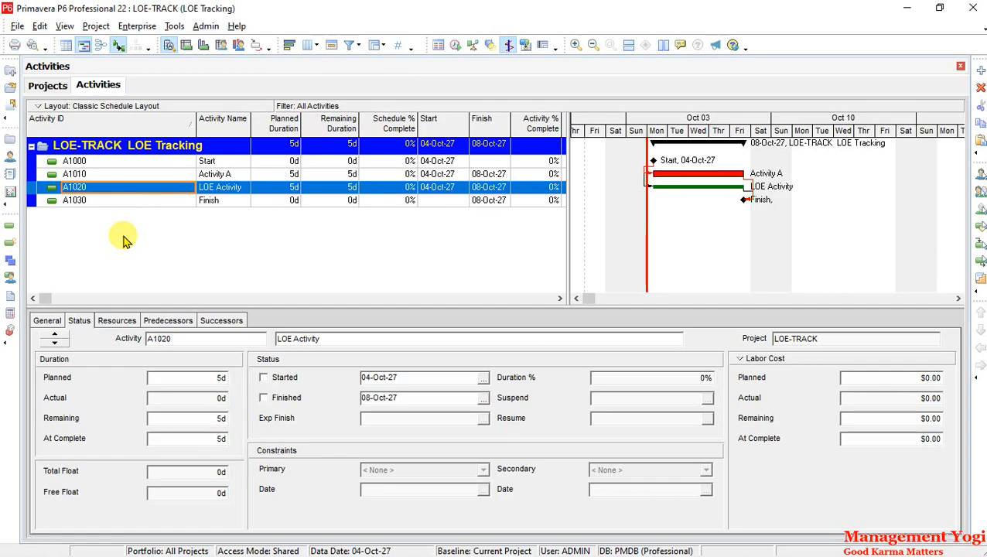
{"action": "left_click", "coordinate": [46, 320]}
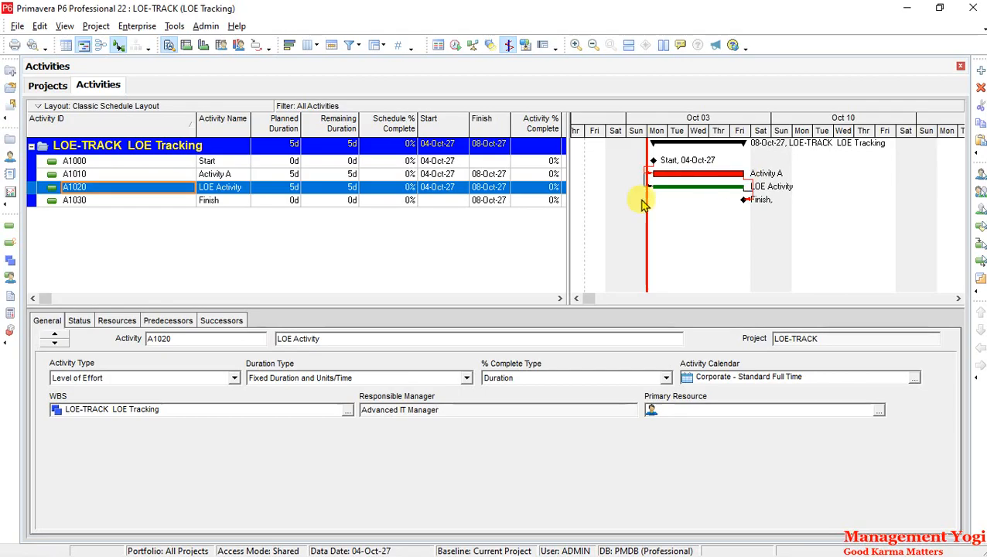
Step: Spotlight progress up to a new data date of 06-Oct-27 in Update Progress, and close it without applying actuals
{"action": "left_click", "coordinate": [525, 47]}
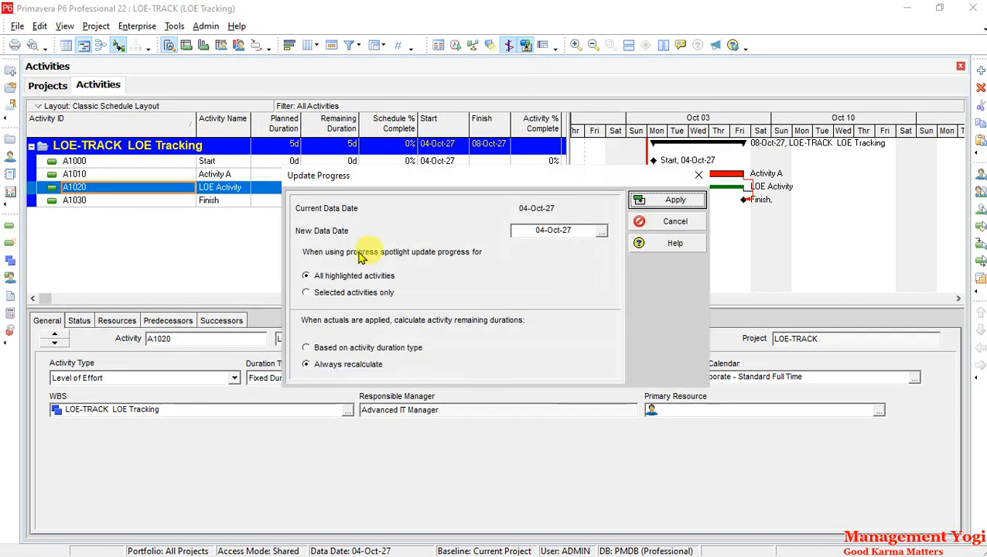
{"action": "left_click", "coordinate": [601, 232]}
{"action": "left_click", "coordinate": [607, 327]}
{"action": "left_click", "coordinate": [592, 466]}
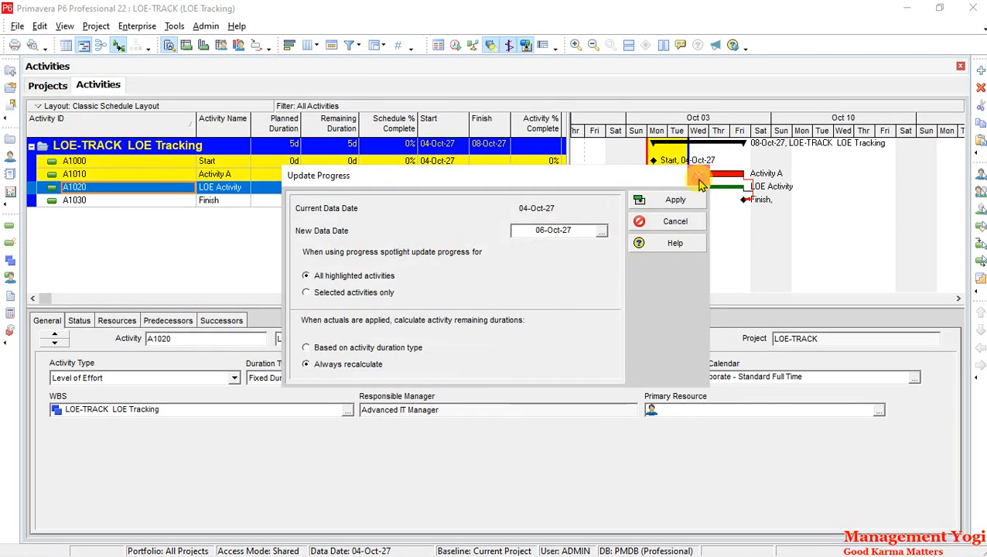
{"action": "left_click", "coordinate": [675, 200]}
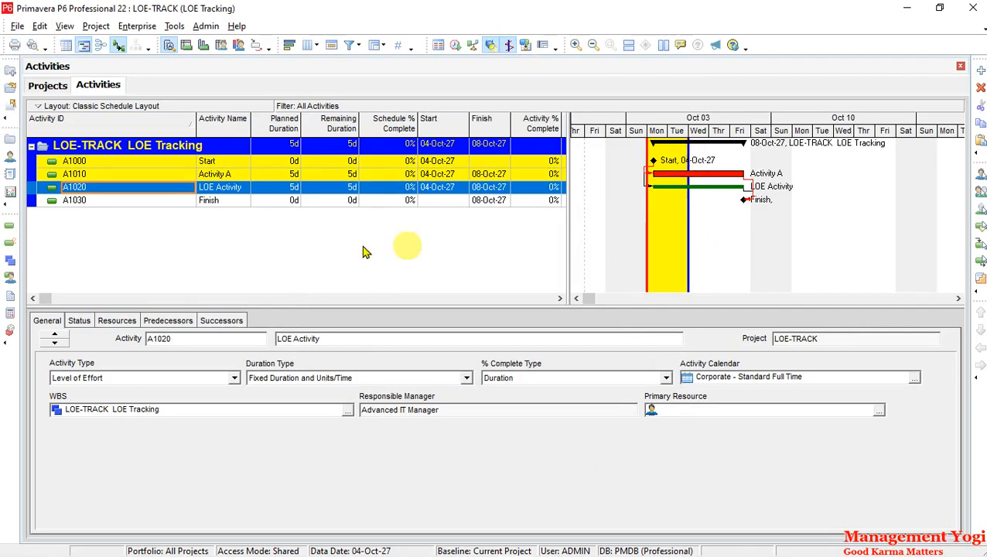
Step: Mark the Start milestone (A1000) as started and finished on 04-Oct-27 in its status details
{"action": "left_click", "coordinate": [130, 160]}
{"action": "left_click", "coordinate": [78, 320]}
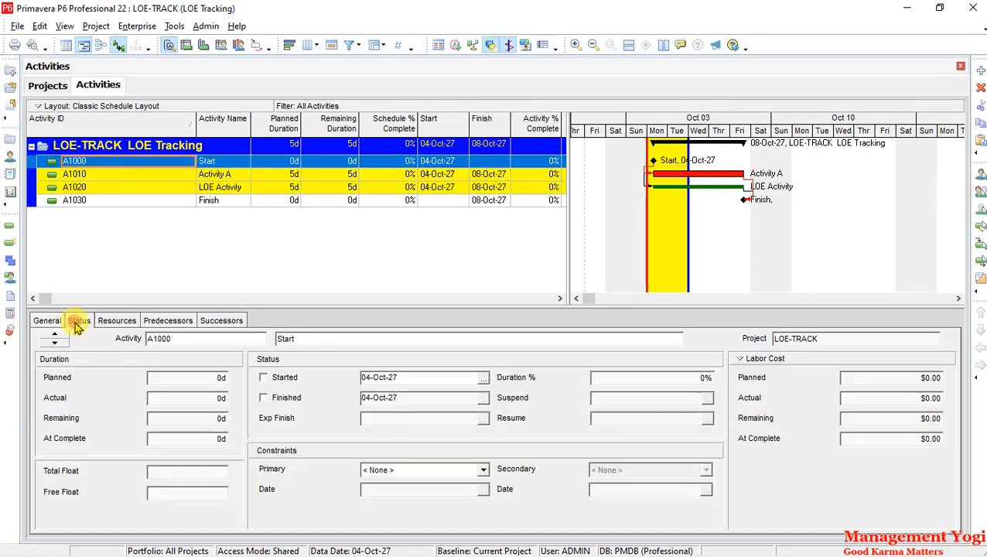
{"action": "left_click", "coordinate": [264, 397]}
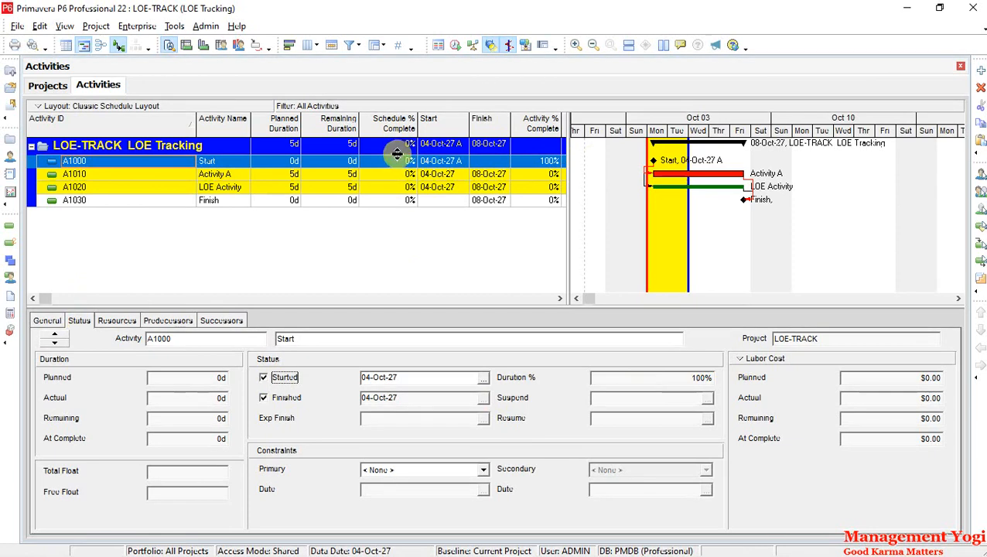
Step: Mark Activity A (A1010) as started on 04-Oct-27 and set its duration percent complete to 50%
{"action": "left_click", "coordinate": [160, 177]}
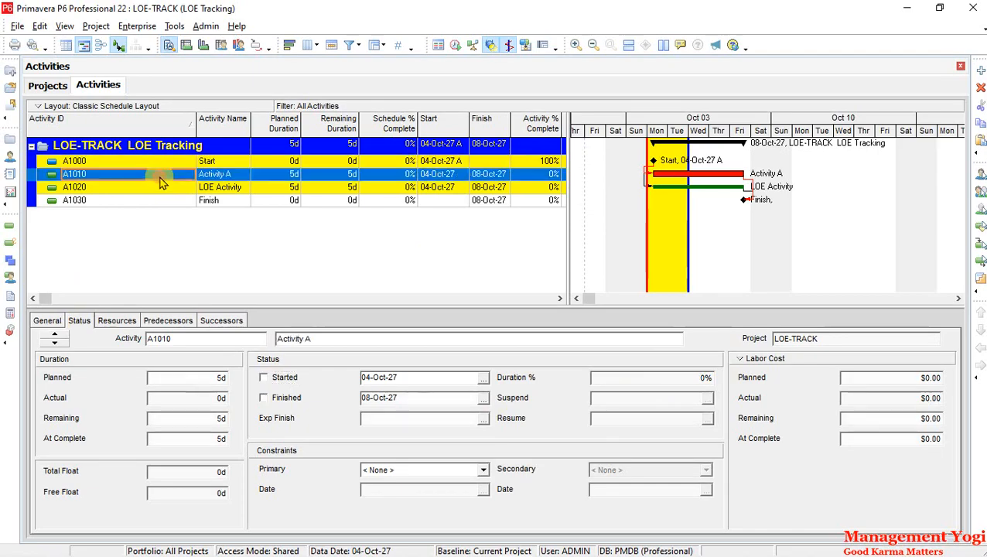
{"action": "left_click", "coordinate": [263, 379]}
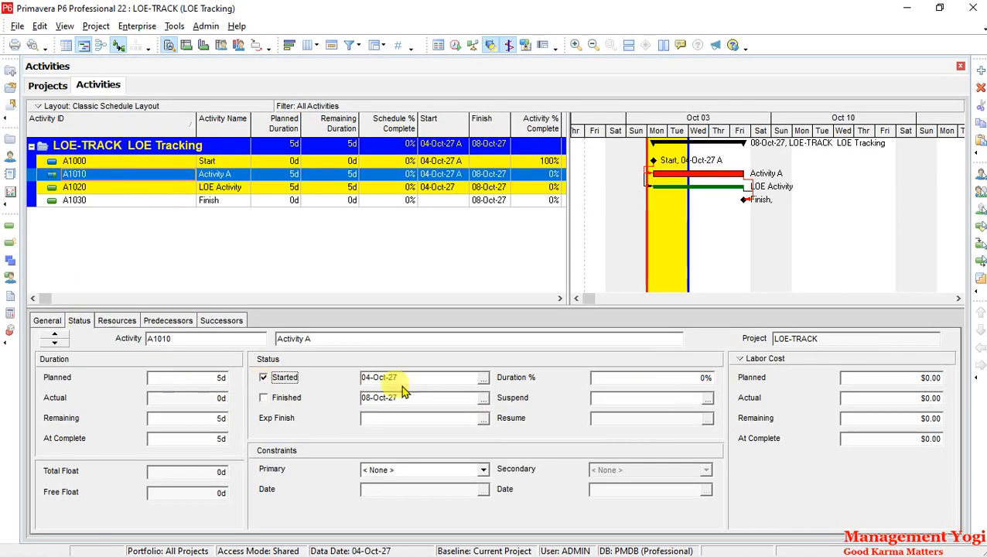
{"action": "left_click", "coordinate": [685, 380]}
{"action": "left_click_drag", "start_coordinate": [685, 379], "coordinate": [568, 384]}
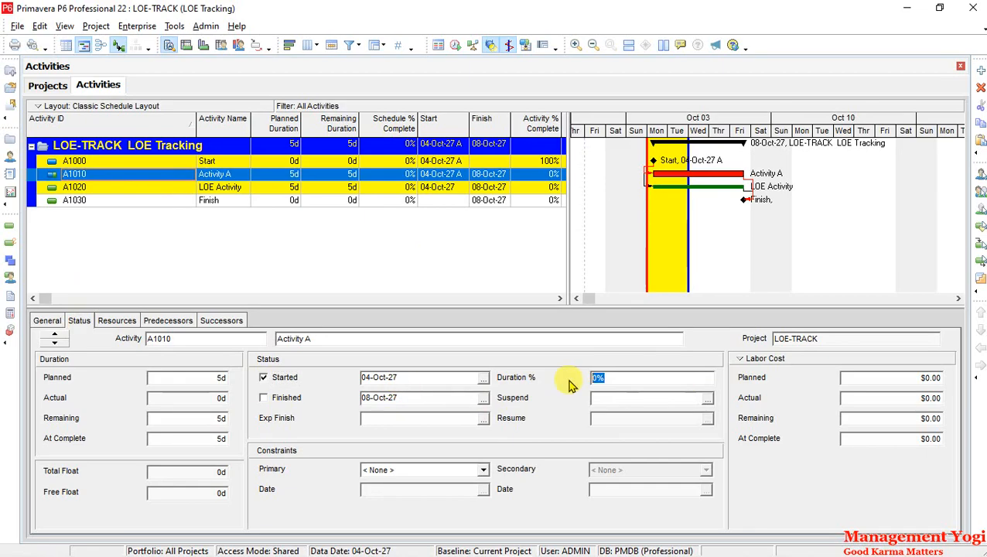
{"action": "type", "text": "5"}
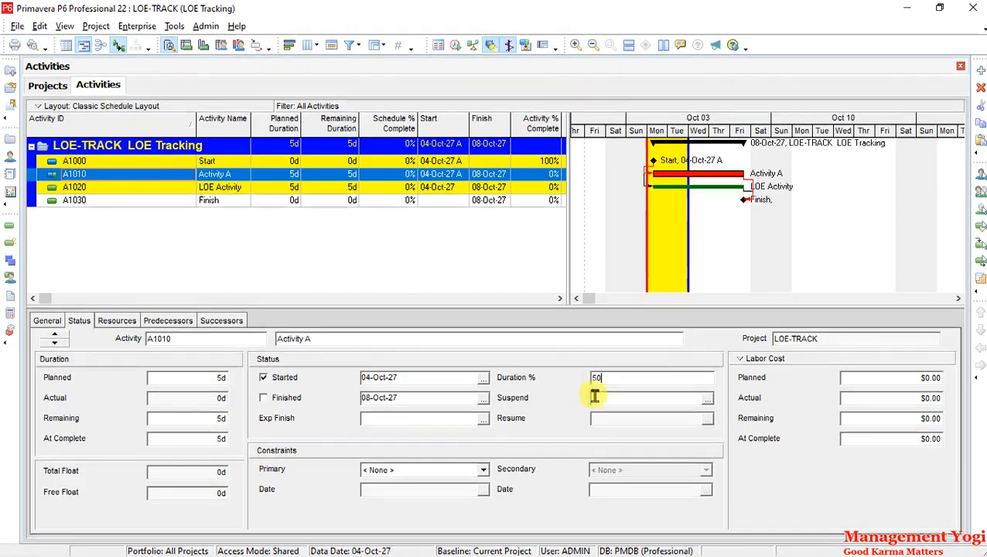
{"action": "key", "text": "Return"}
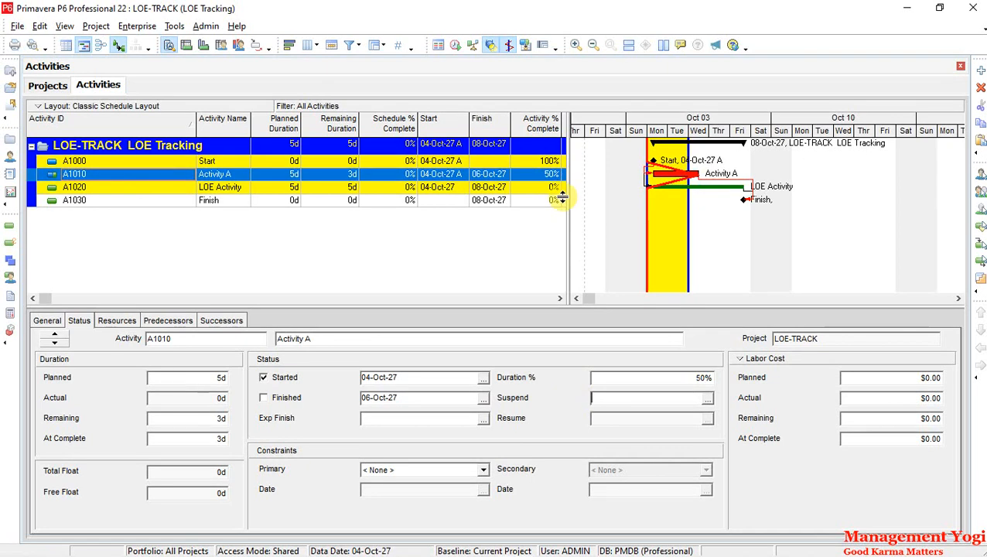
Step: Mark LOE Activity (A1020) as started on 04-Oct-27 and set its duration percent complete to 50%
{"action": "left_click", "coordinate": [92, 189]}
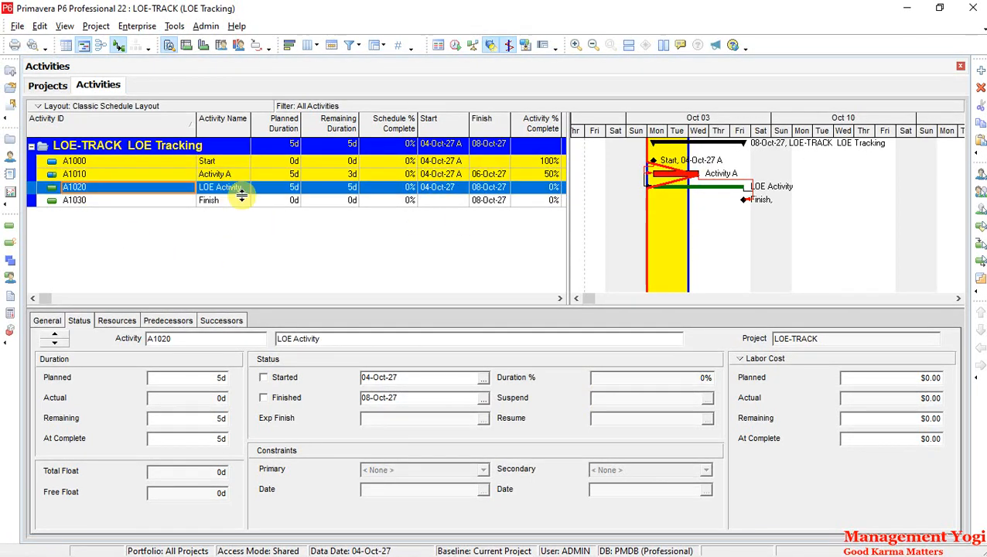
{"action": "left_click", "coordinate": [282, 379]}
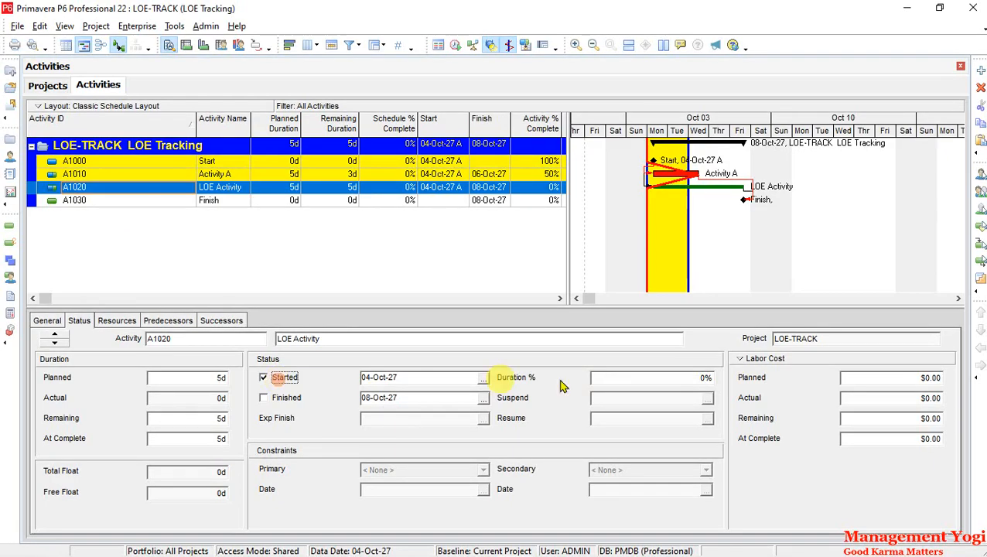
{"action": "left_click", "coordinate": [624, 377]}
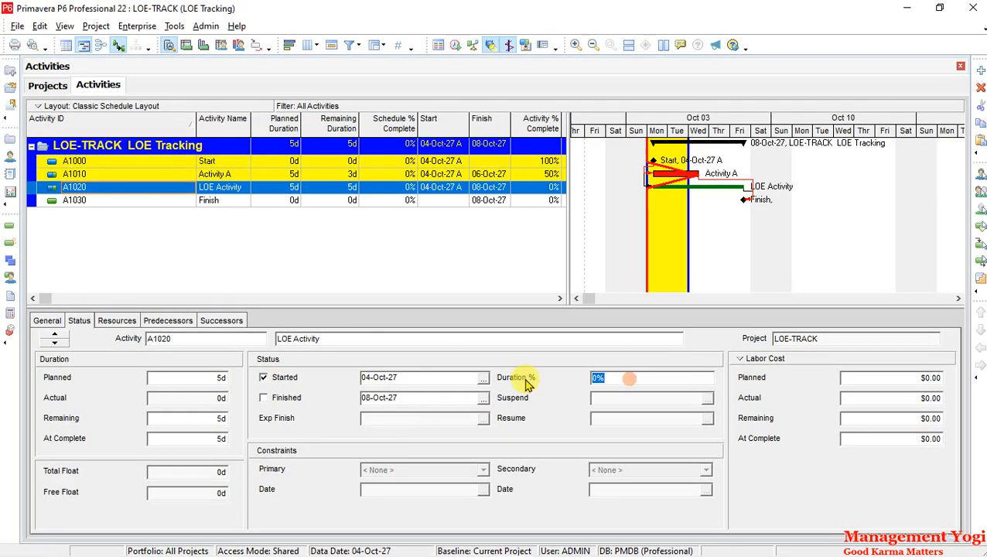
{"action": "left_click", "coordinate": [611, 399]}
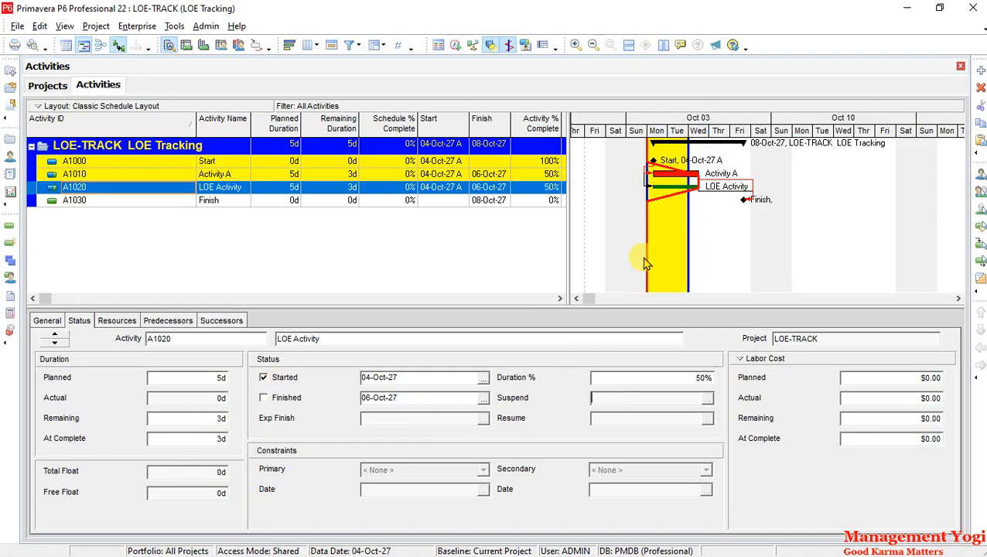
Step: Schedule the project with data date 06-Oct-27 applied to all open projects, and check the status of Activity A and LOE Activity
{"action": "left_click", "coordinate": [456, 48]}
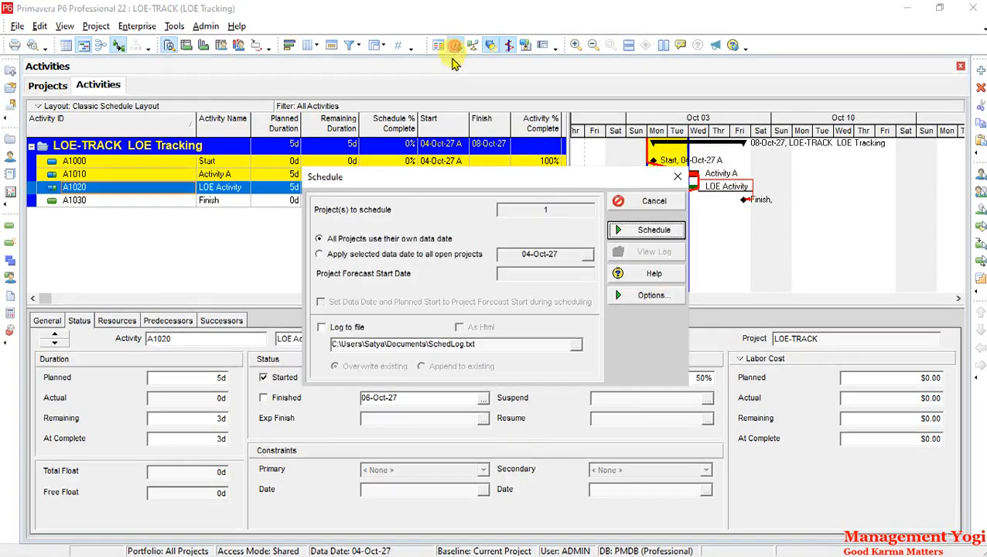
{"action": "left_click", "coordinate": [350, 255]}
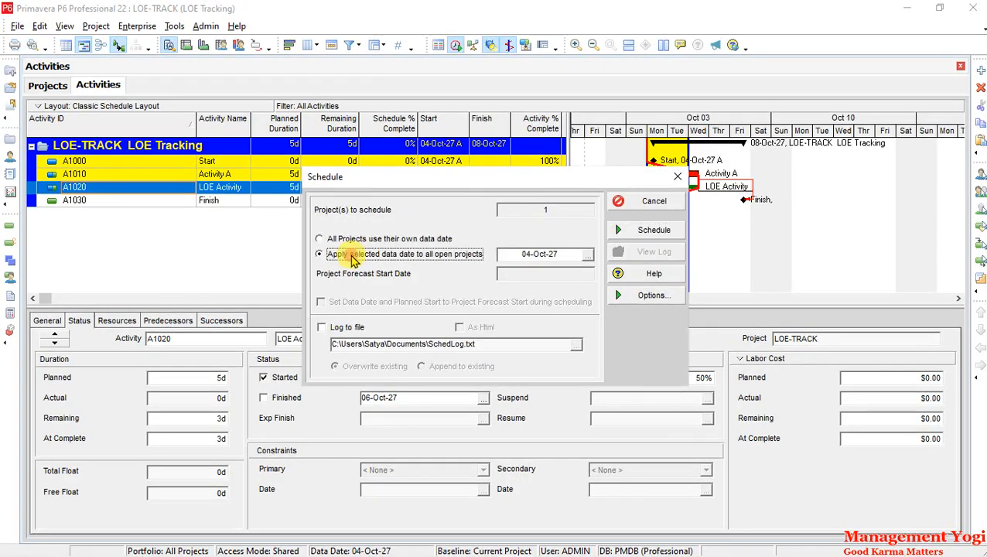
{"action": "left_click", "coordinate": [588, 253]}
{"action": "left_click", "coordinate": [591, 349]}
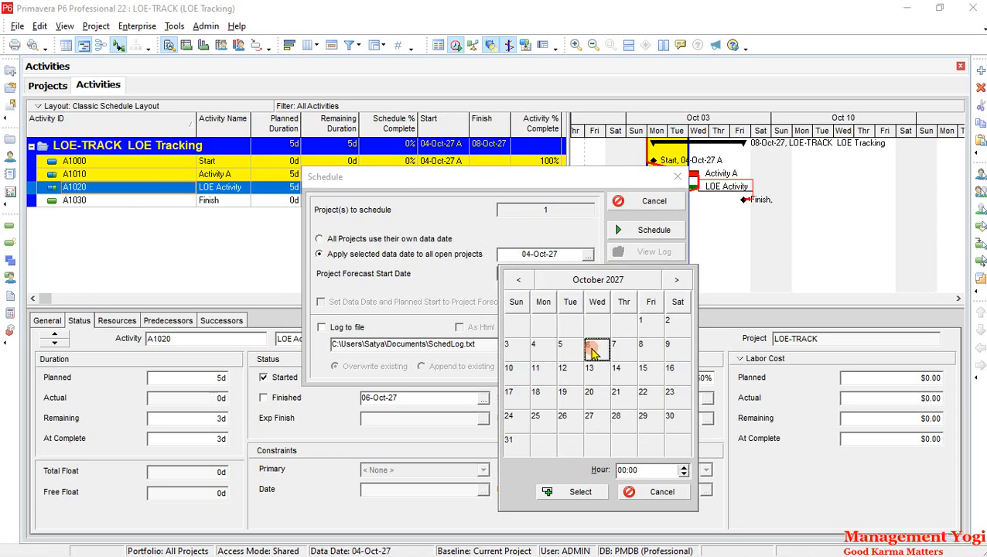
{"action": "left_click", "coordinate": [555, 492]}
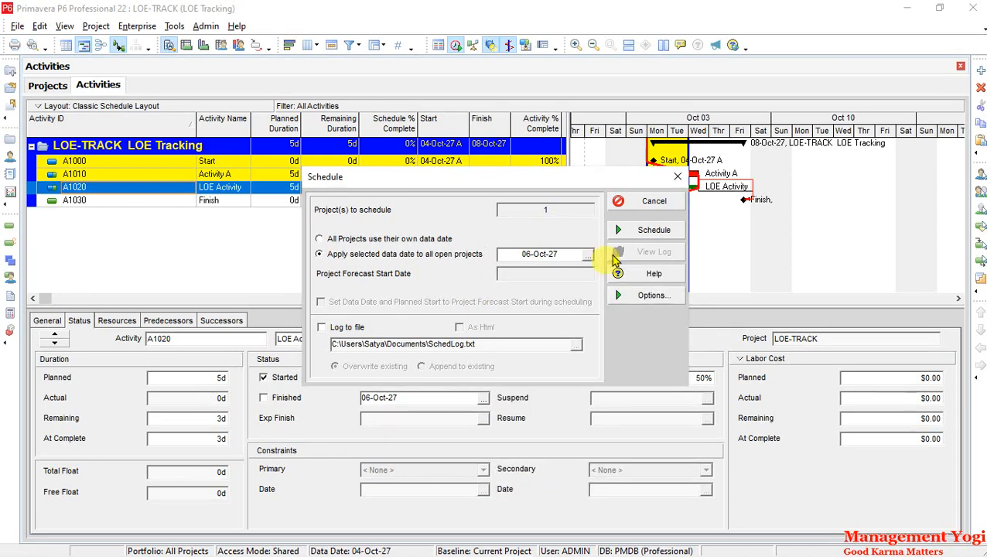
{"action": "left_click", "coordinate": [633, 232]}
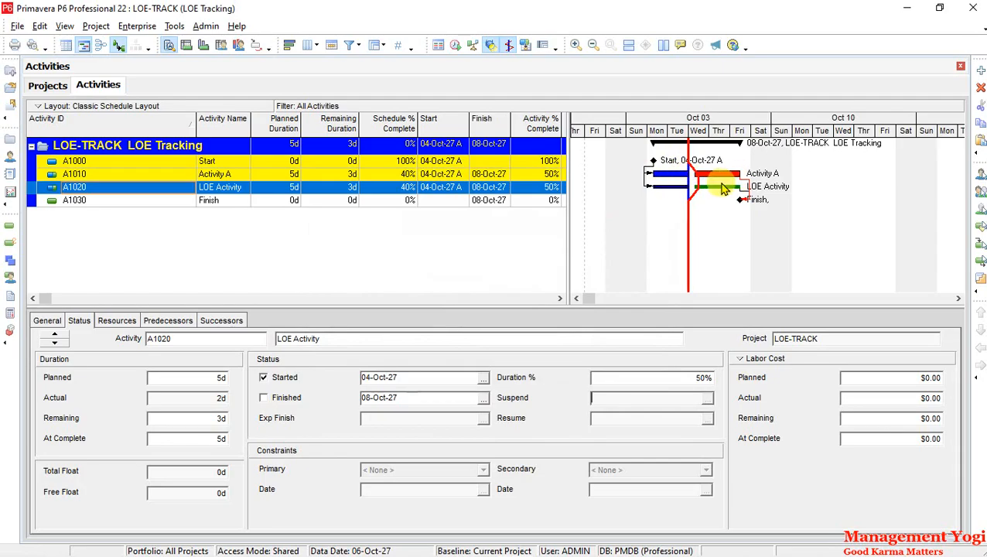
{"action": "left_click", "coordinate": [245, 174]}
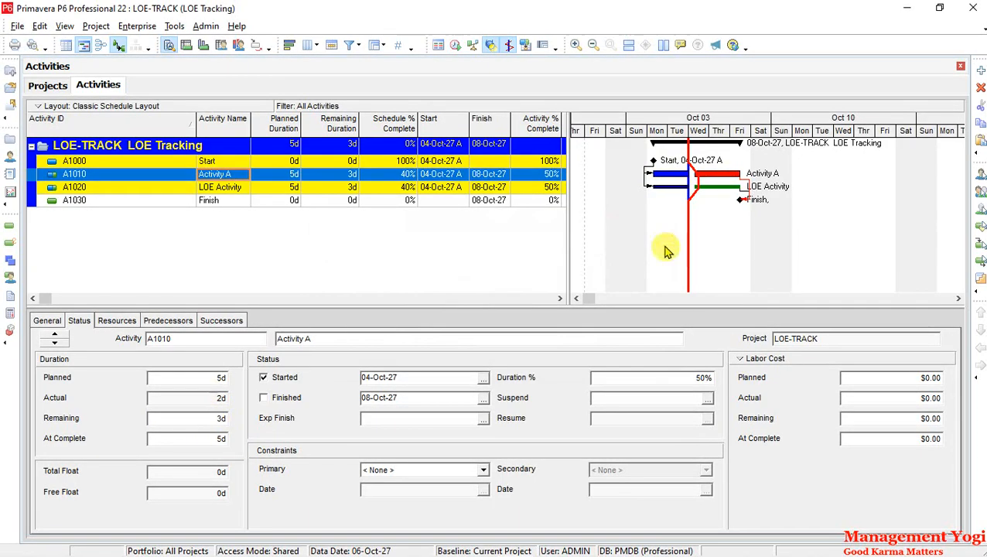
{"action": "left_click", "coordinate": [666, 190]}
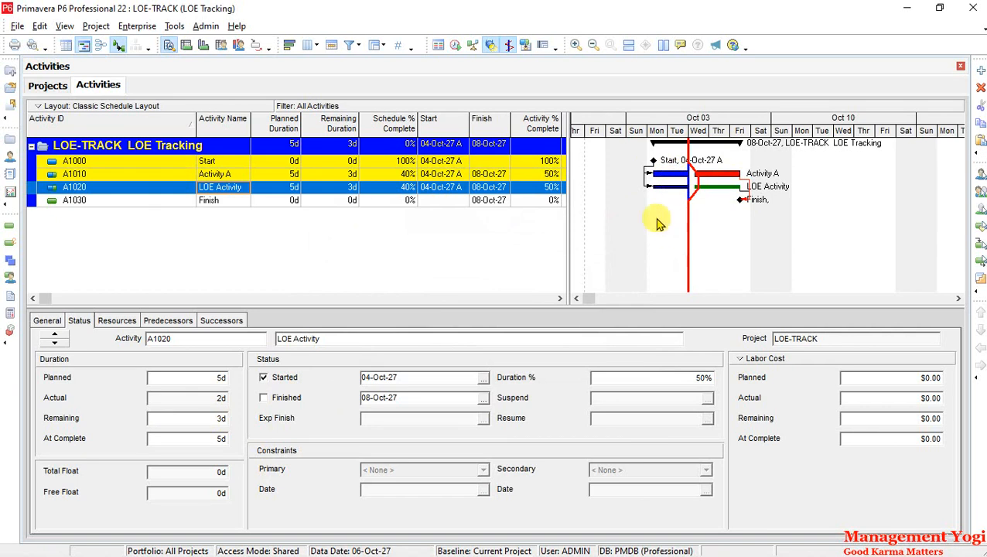
Step: Display the Primary Baseline bar in the Gantt chart, widening the Name column of the bar list to read the bar names
{"action": "right_click", "coordinate": [655, 218]}
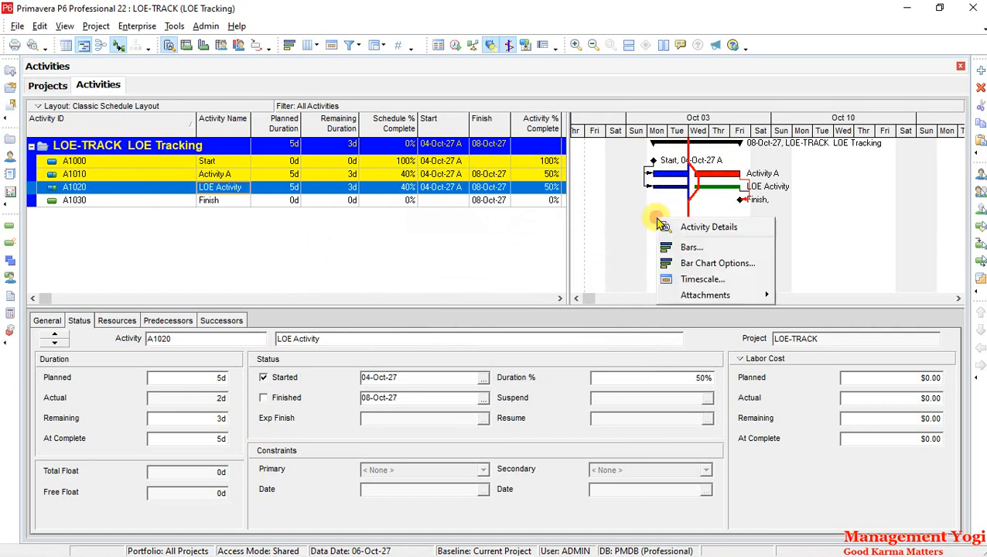
{"action": "left_click", "coordinate": [688, 247]}
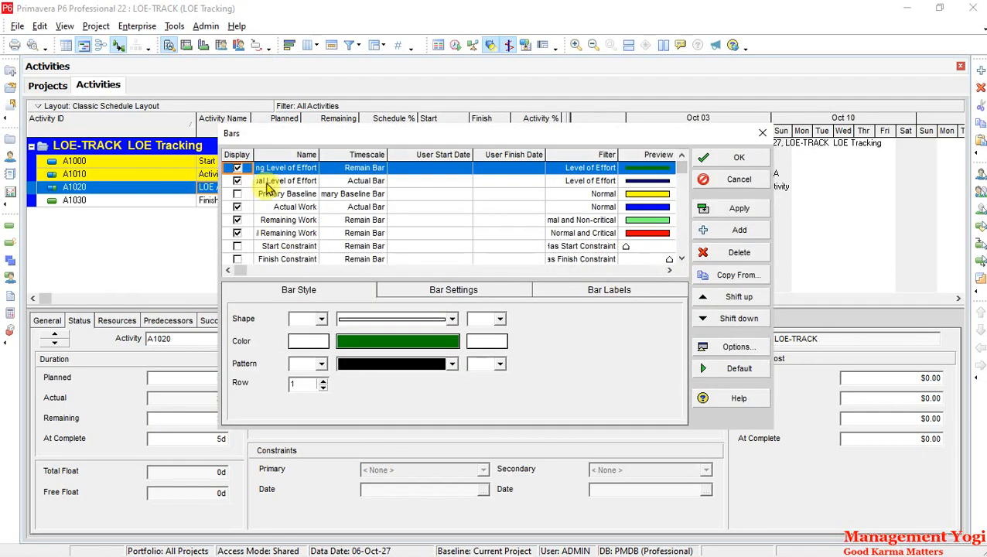
{"action": "double_click", "coordinate": [317, 153]}
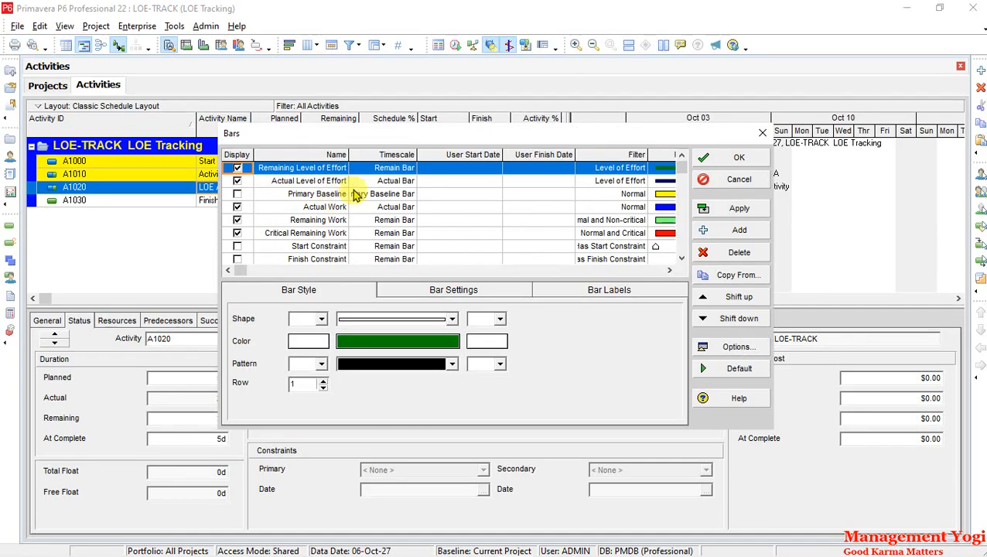
{"action": "left_click", "coordinate": [239, 197]}
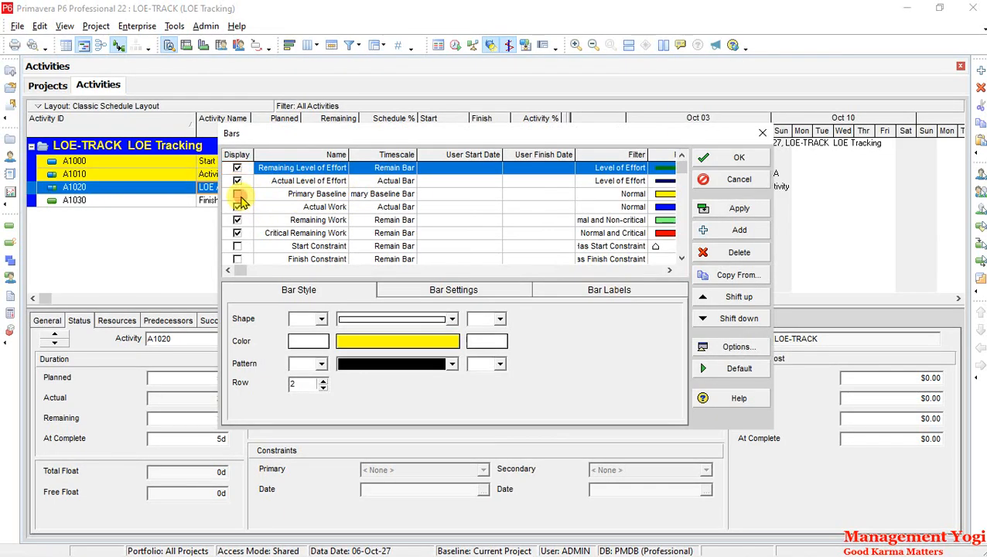
{"action": "left_click", "coordinate": [742, 162]}
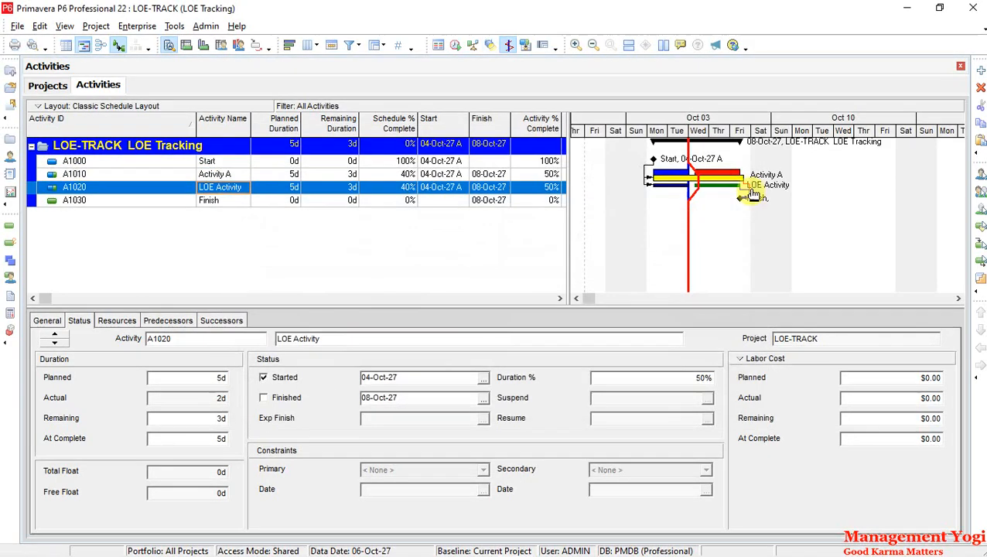